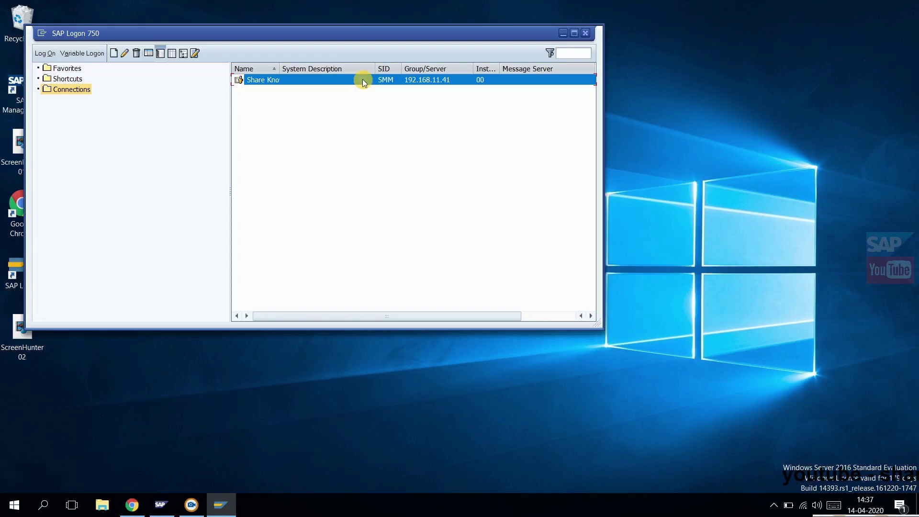
Open the SAP GUI logon screen for the SMM system connection
double_click(362, 80)
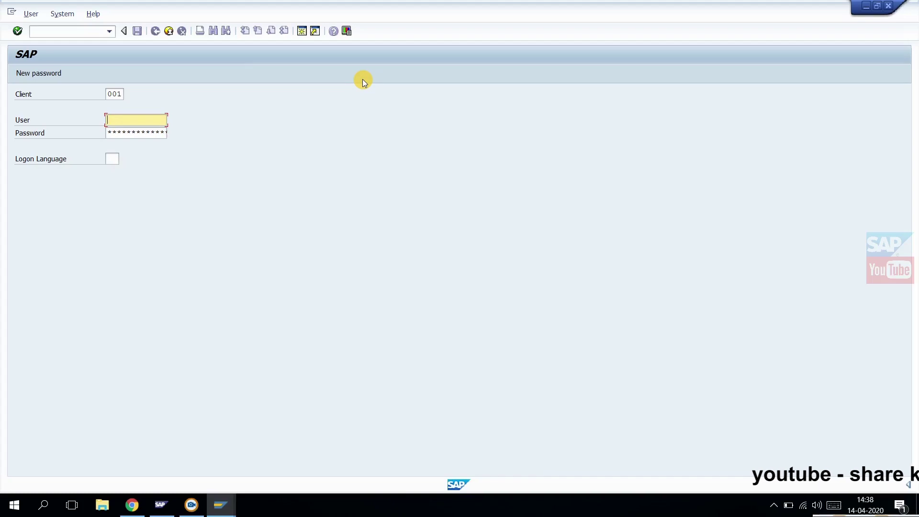
Set the logon client to 000 from the field's history, then move to the User field
left_click(124, 93)
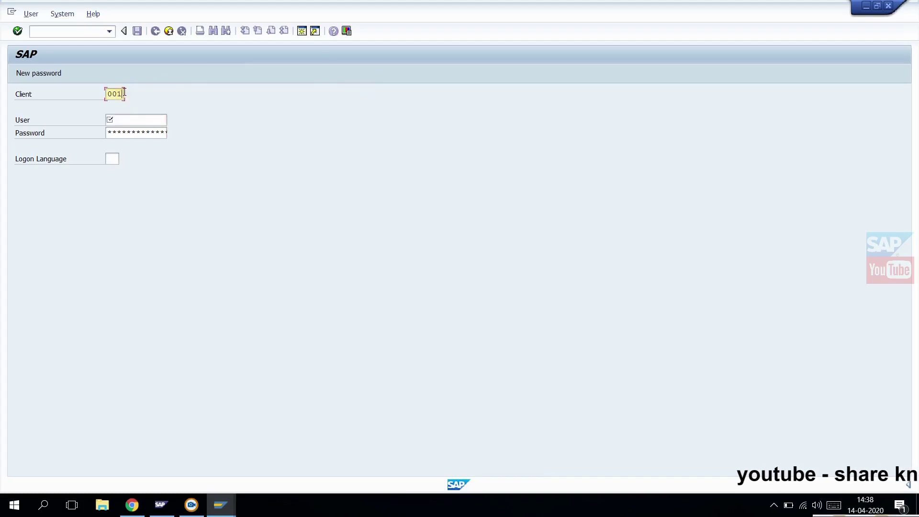
left_click(124, 93)
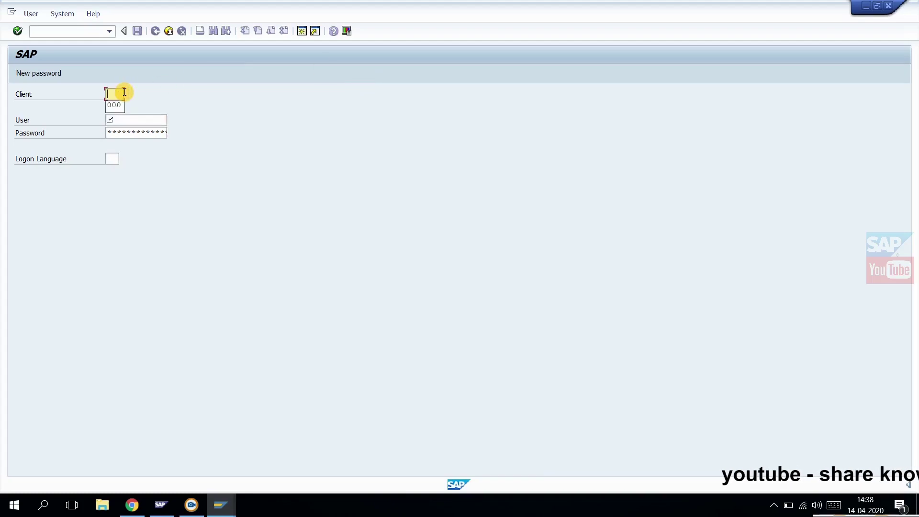
key("Down")
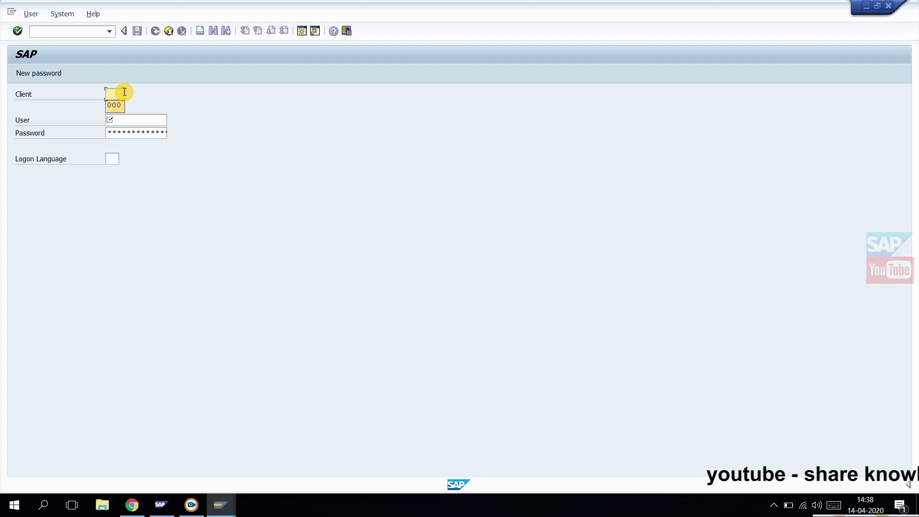
key("Return")
key("Tab")
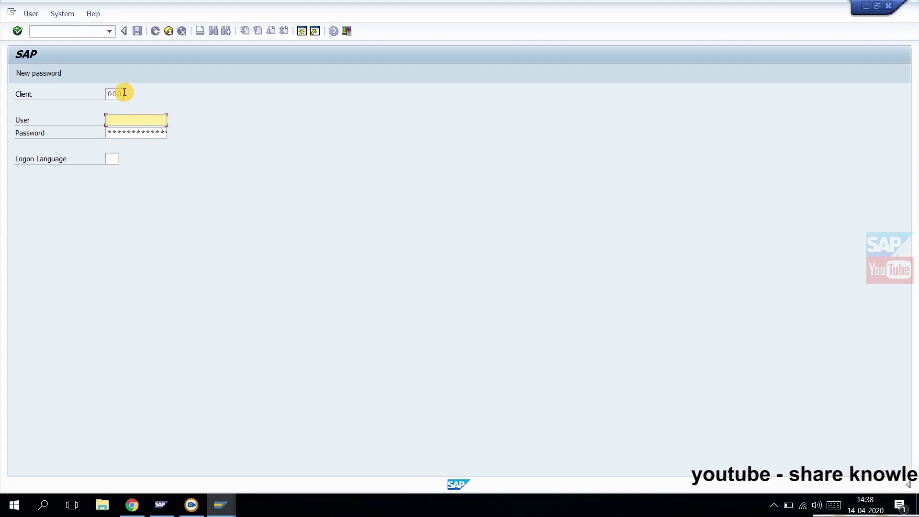
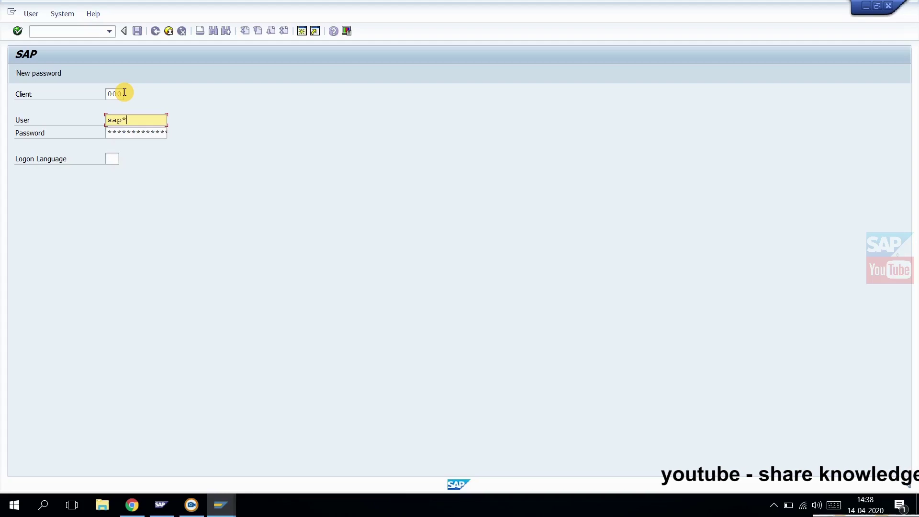
Enter the administrator password and log on to client 000
key("Tab")
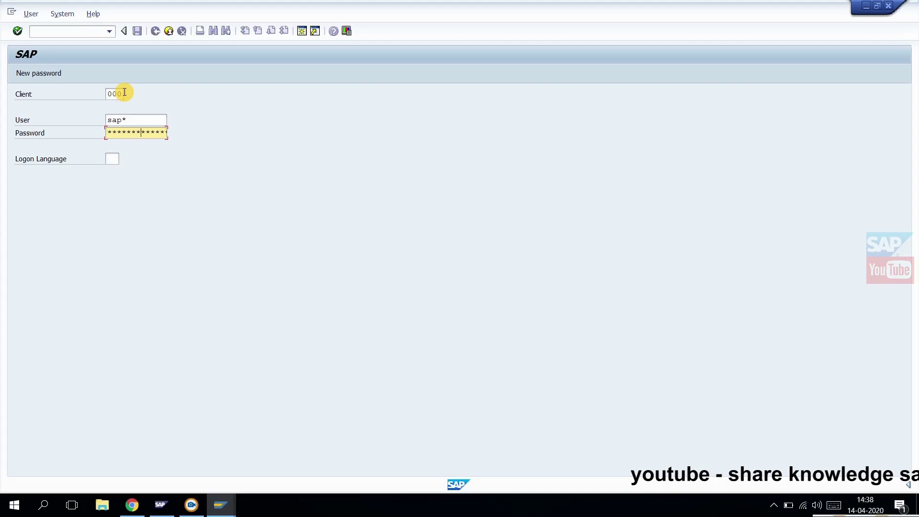
key("Return")
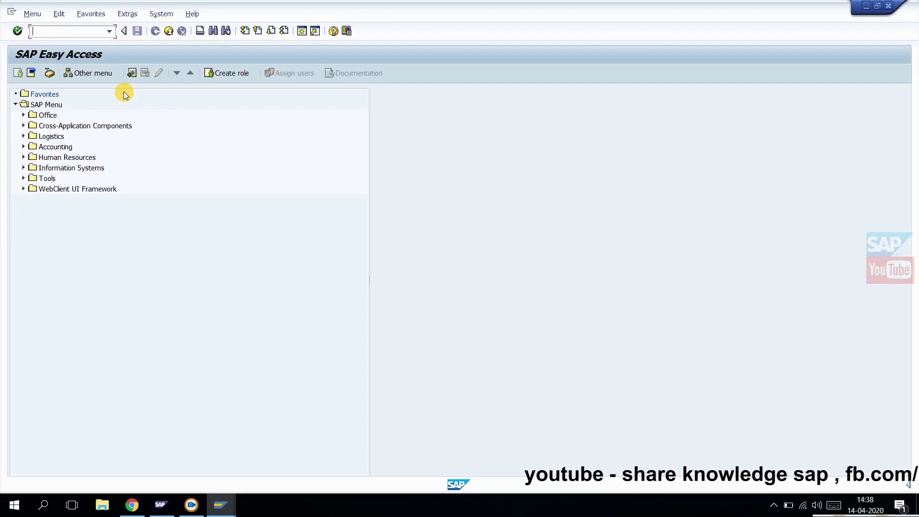
type("sick")
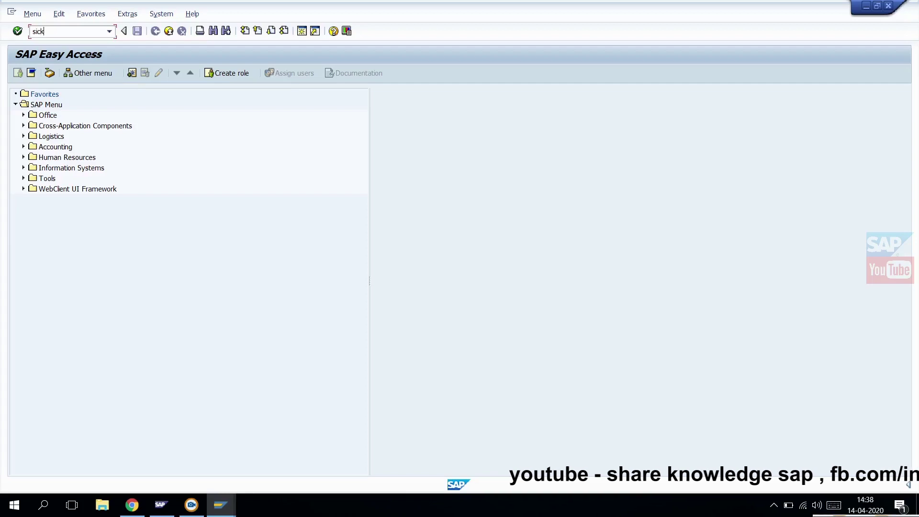
key("Return")
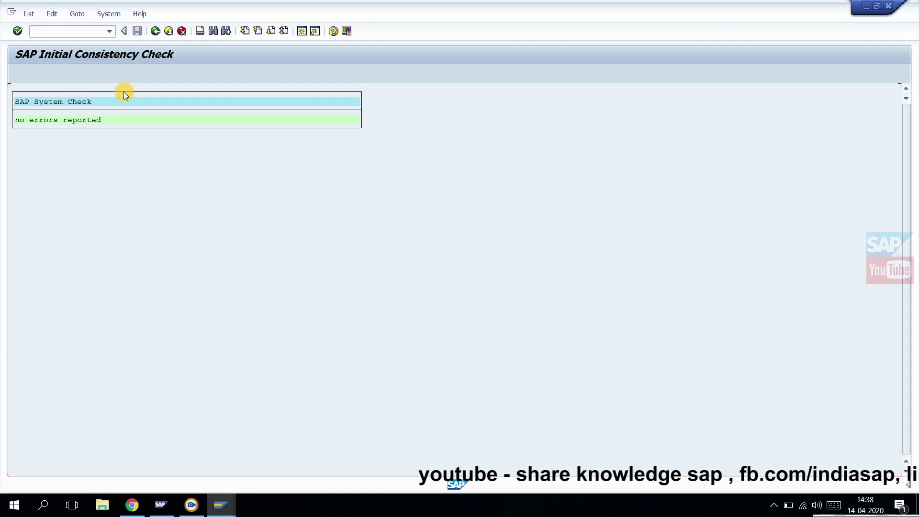
left_click(154, 33)
type("sm28")
key("Return")
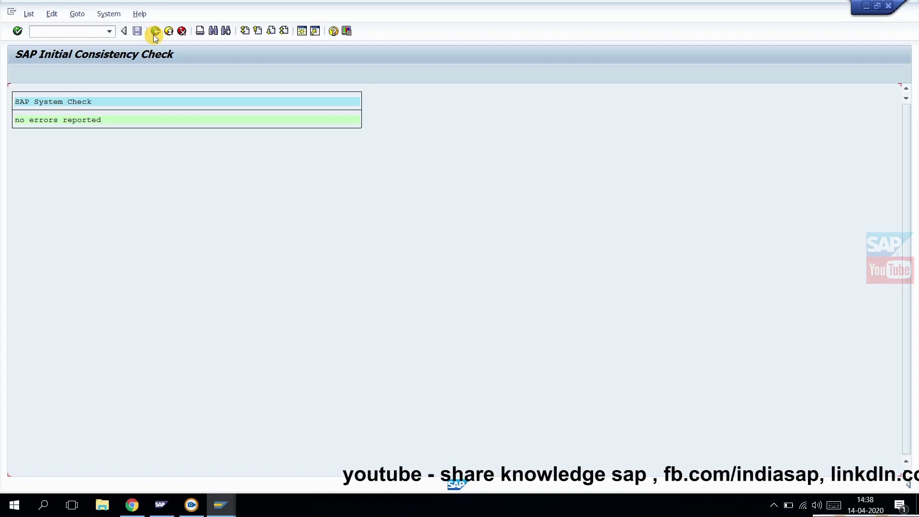
left_click(154, 34)
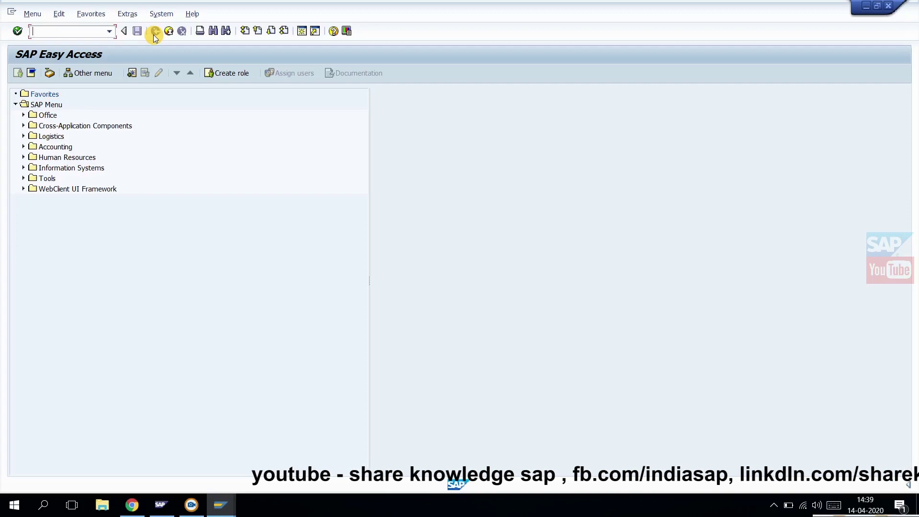
Run SE06 post-installation actions for a Standard Installation, reinstalling the CTS, then exit
type("se06")
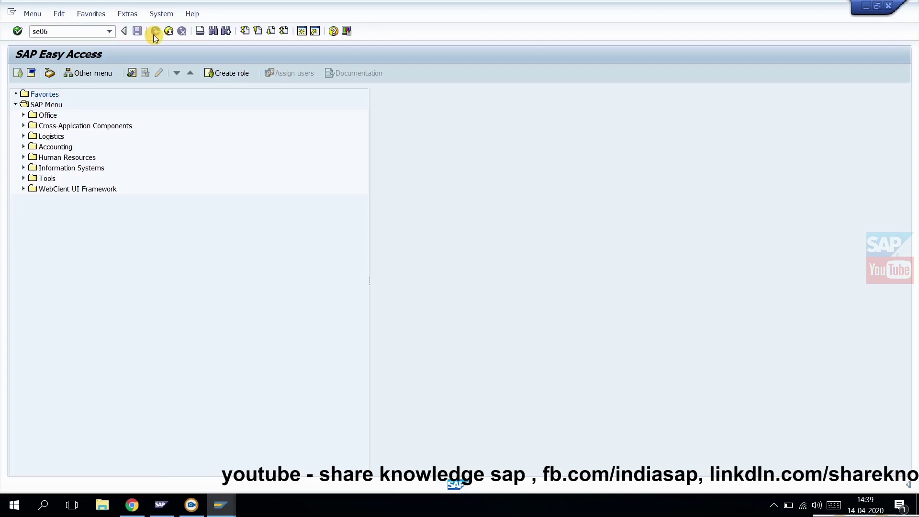
key("Return")
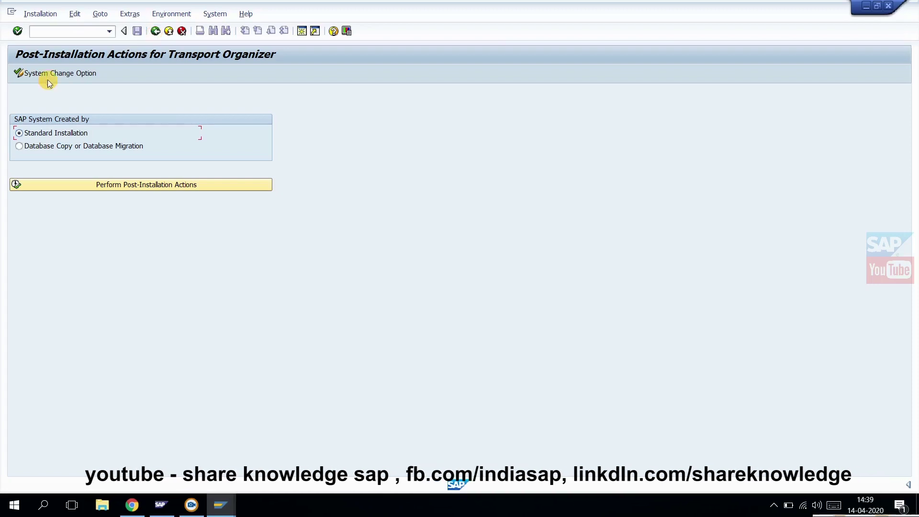
left_click(135, 189)
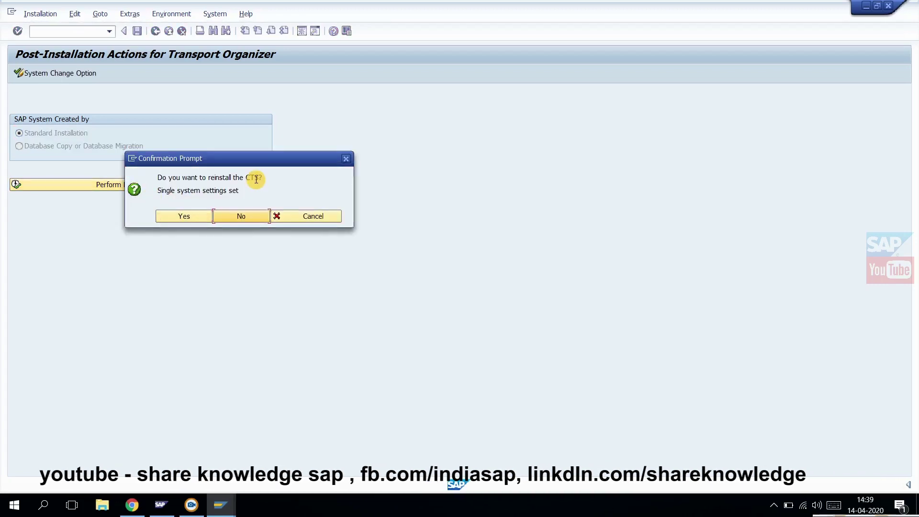
left_click(180, 214)
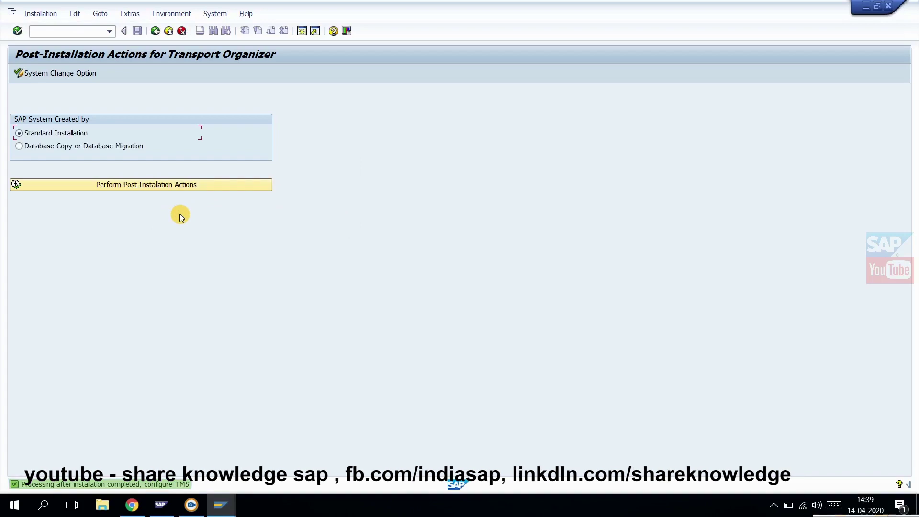
left_click(168, 31)
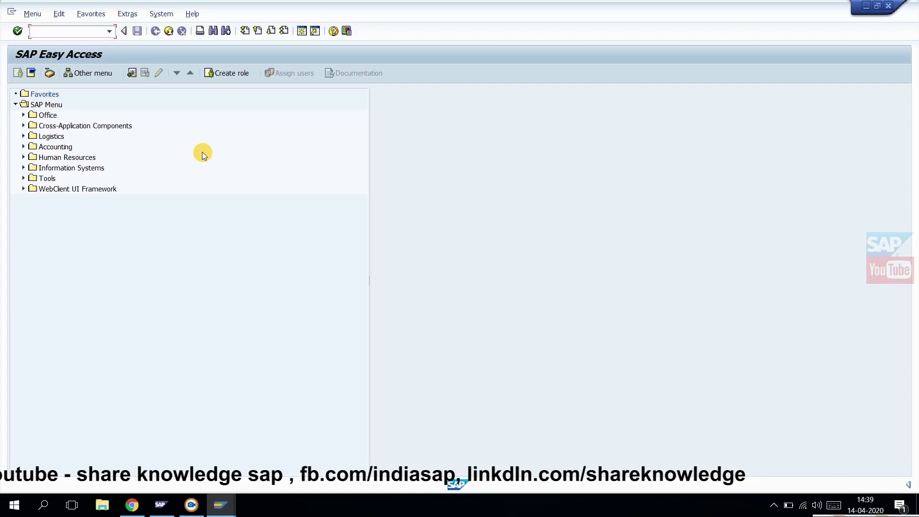
type("stms")
key("Return")
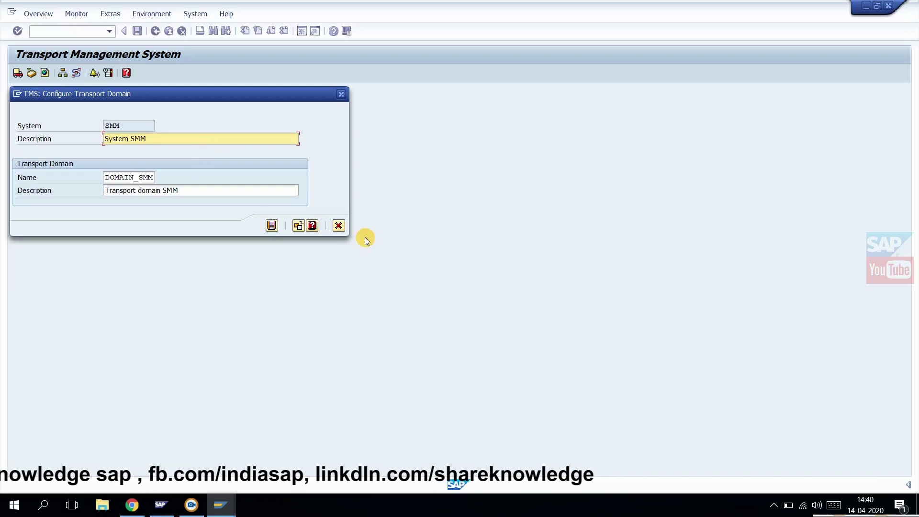
left_click(346, 231)
left_click(343, 226)
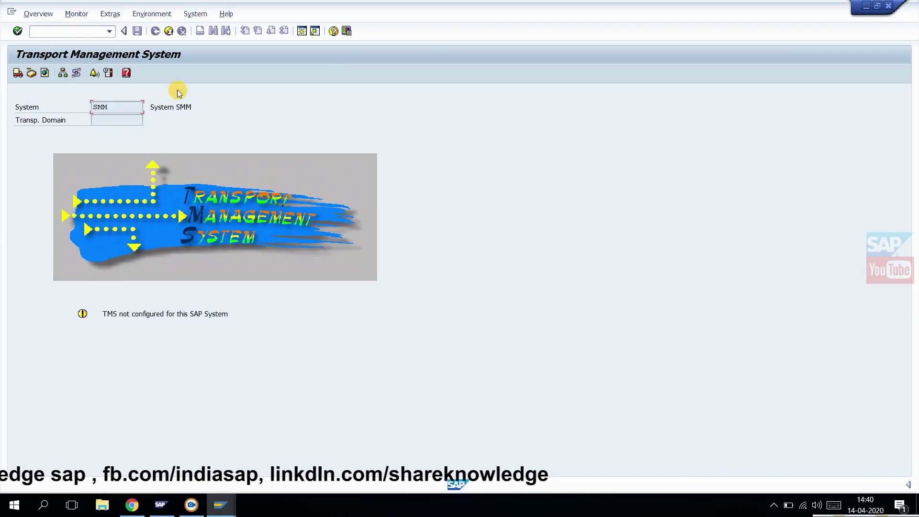
left_click(169, 31)
left_click(233, 187)
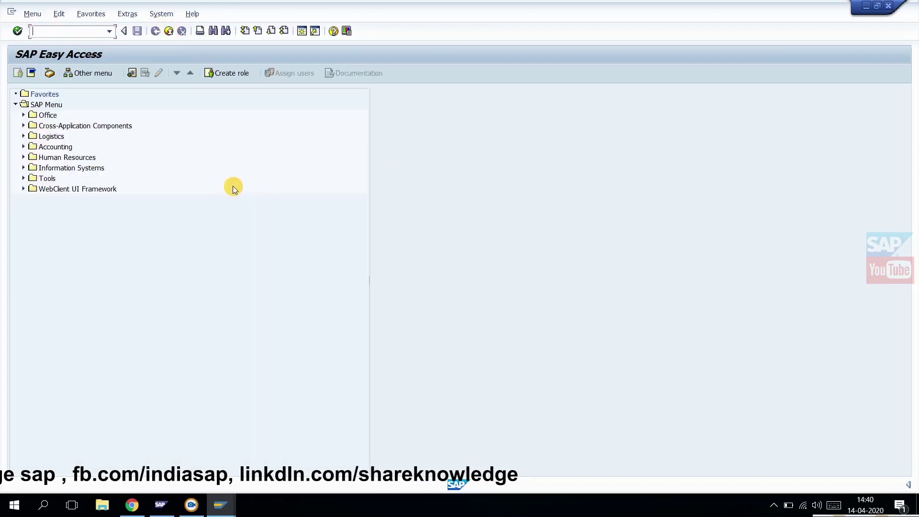
Log off the current session and reopen the SMM system logon screen
left_click(169, 30)
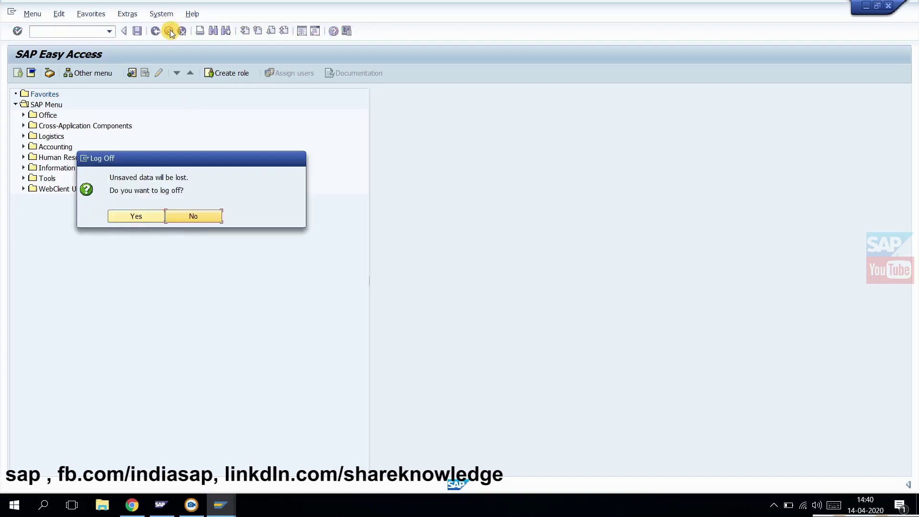
left_click(140, 211)
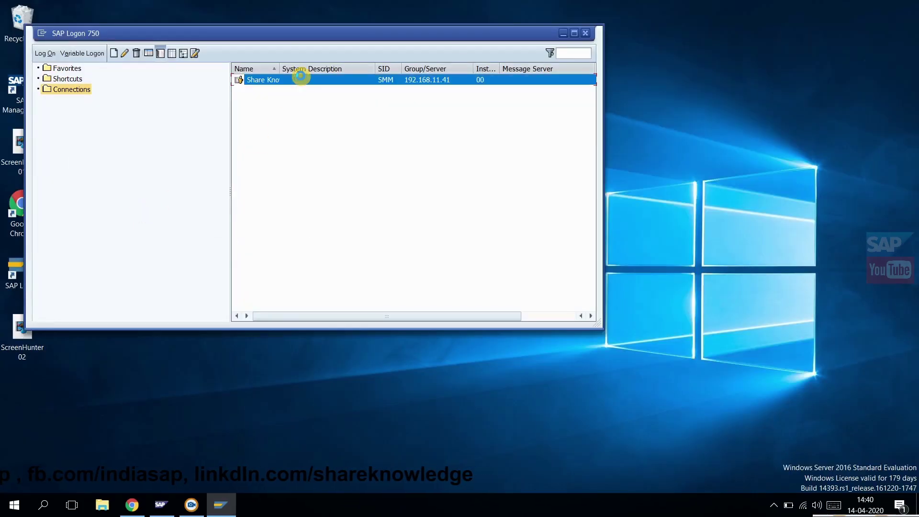
double_click(301, 77)
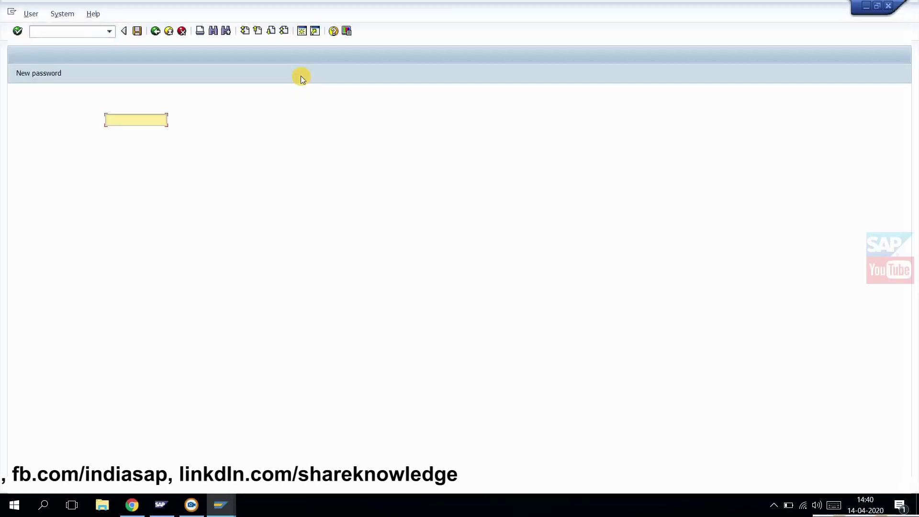
Log on to client 000 as the DDIC user
type("d")
key("Down")
key("Return")
key("Tab")
key("shift+Tab")
key("shift+Tab")
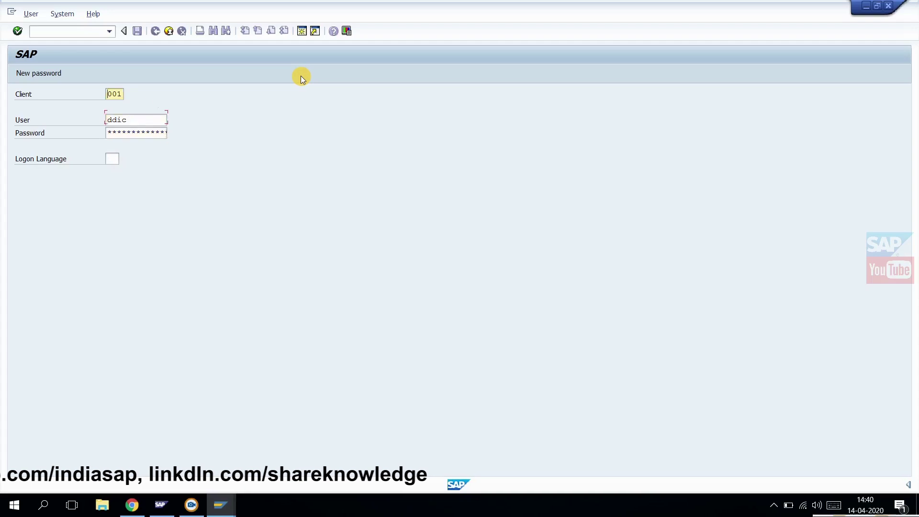
type("0")
key("Tab")
key("Tab")
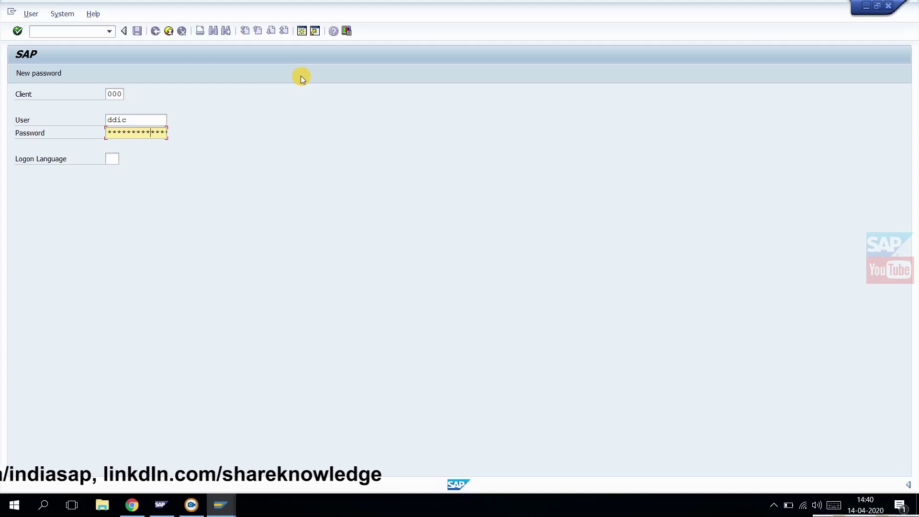
key("Return")
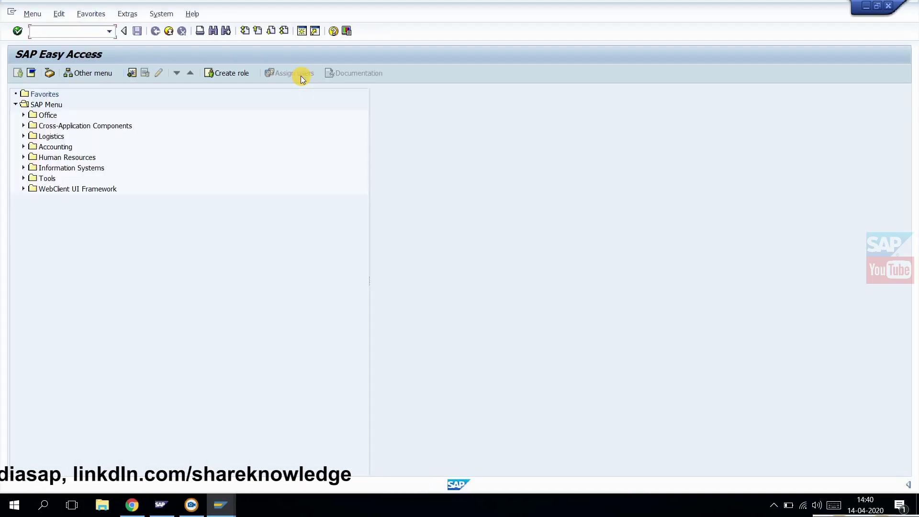
Run transaction RZ10 to reach the Edit Profiles screen
type("rz10")
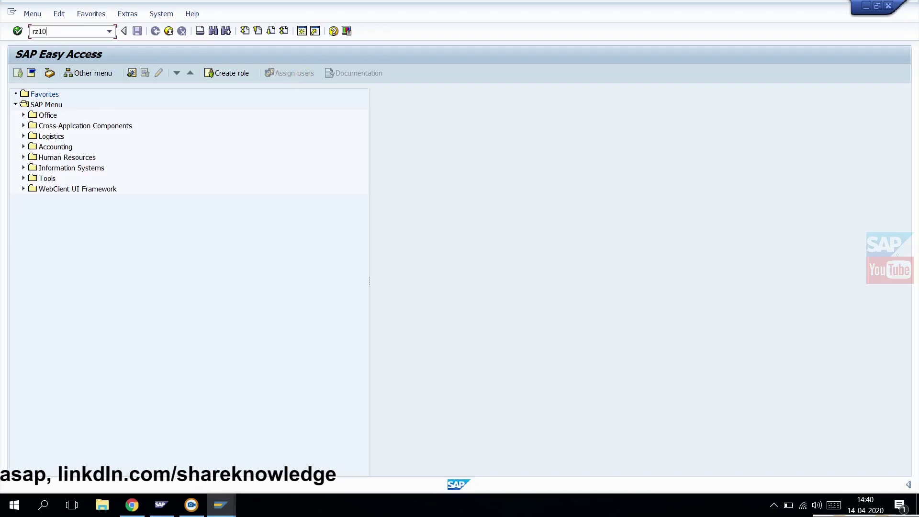
key("Return")
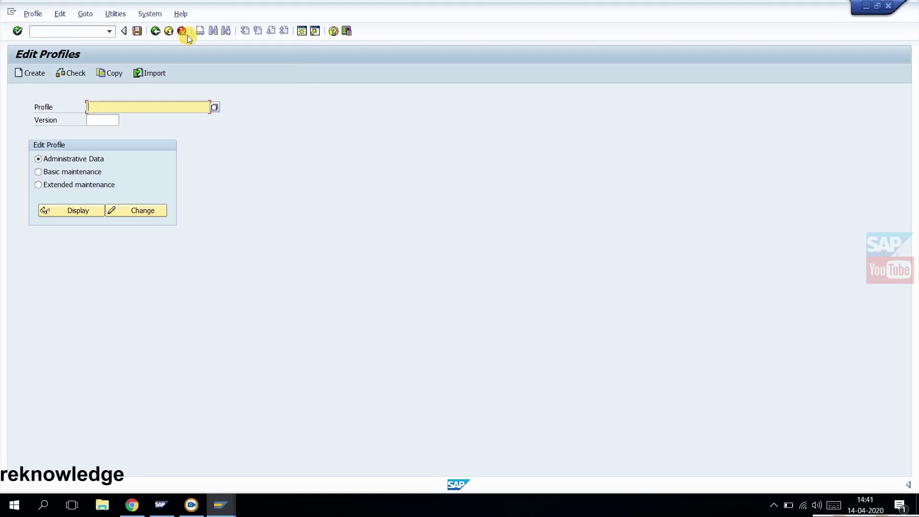
Check all profiles of the active servers and return from the check log
left_click(115, 14)
mouse_move(150, 13)
mouse_move(115, 14)
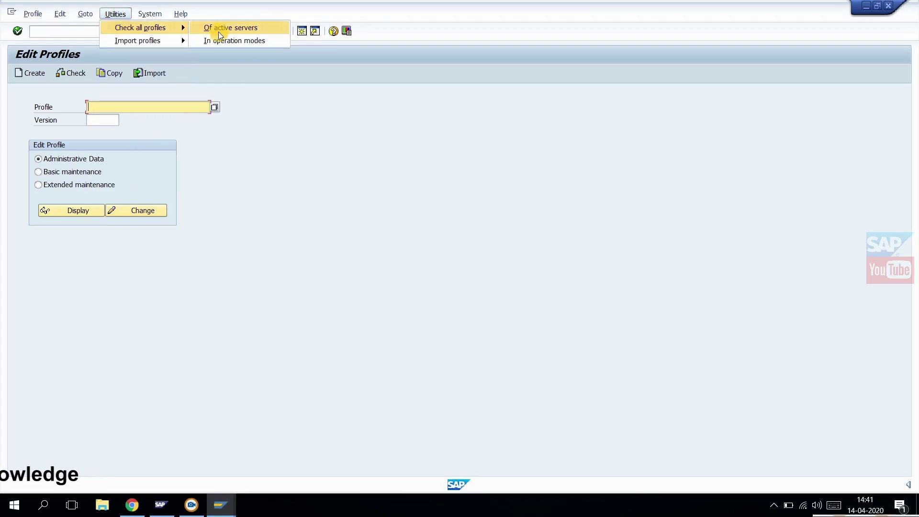
left_click(232, 32)
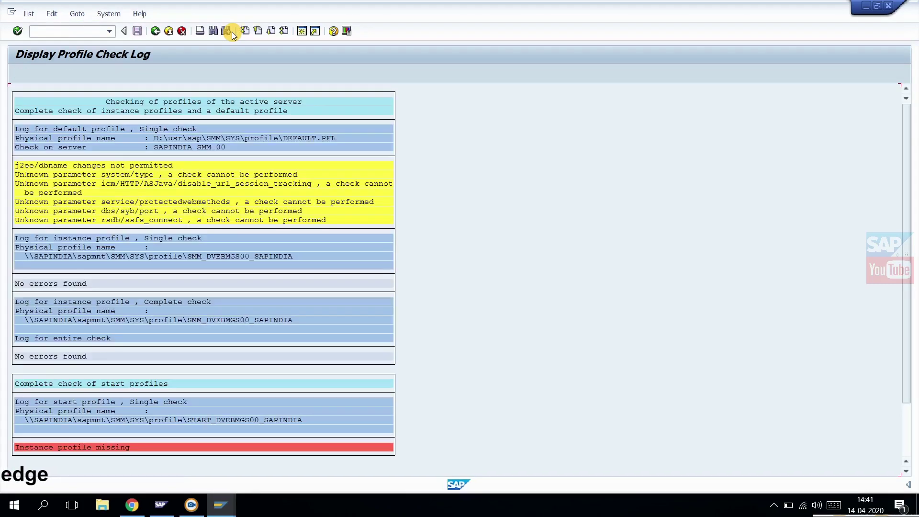
left_click(156, 31)
Check all profiles in the operation modes
left_click(120, 17)
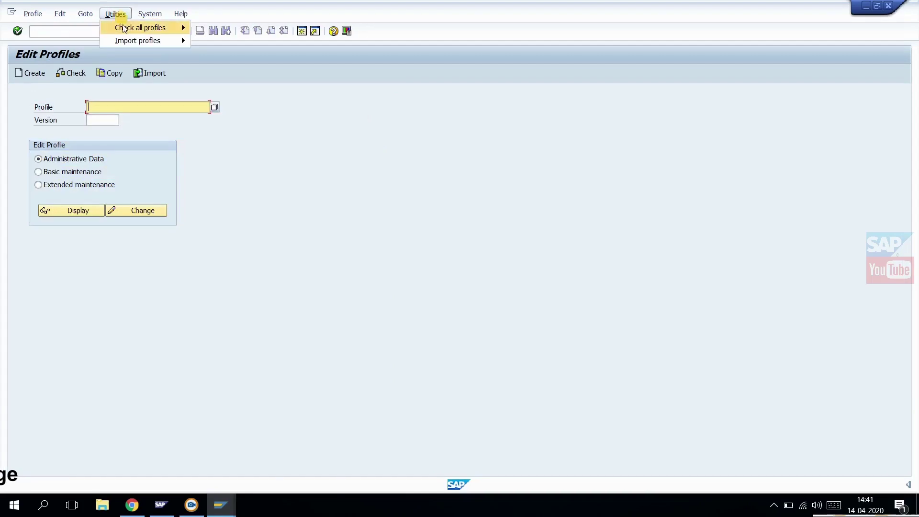
mouse_move(125, 28)
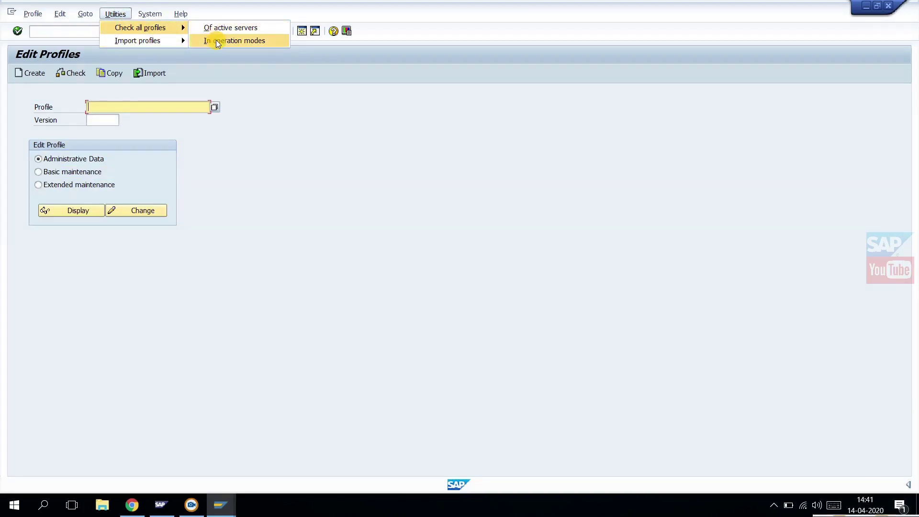
left_click(217, 40)
Import the profiles of the active servers, then return to SAP Easy Access
left_click(115, 13)
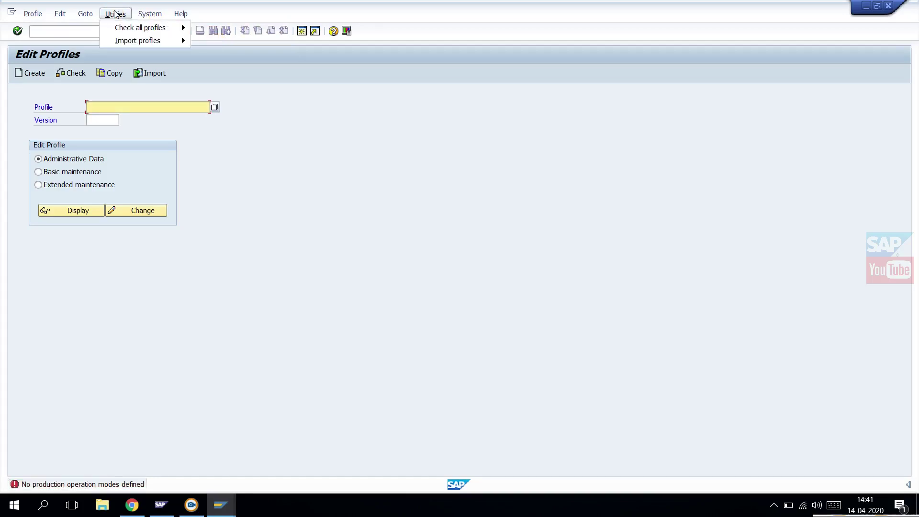
left_click(213, 39)
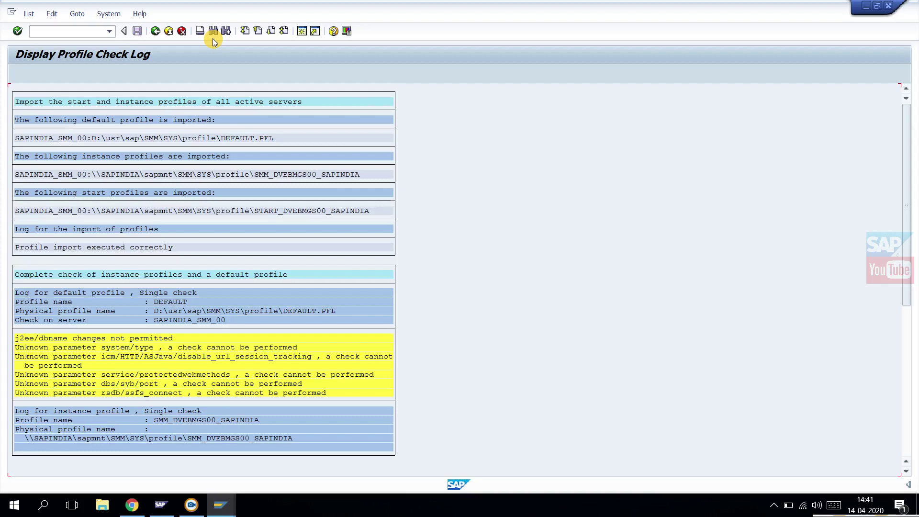
left_click(155, 31)
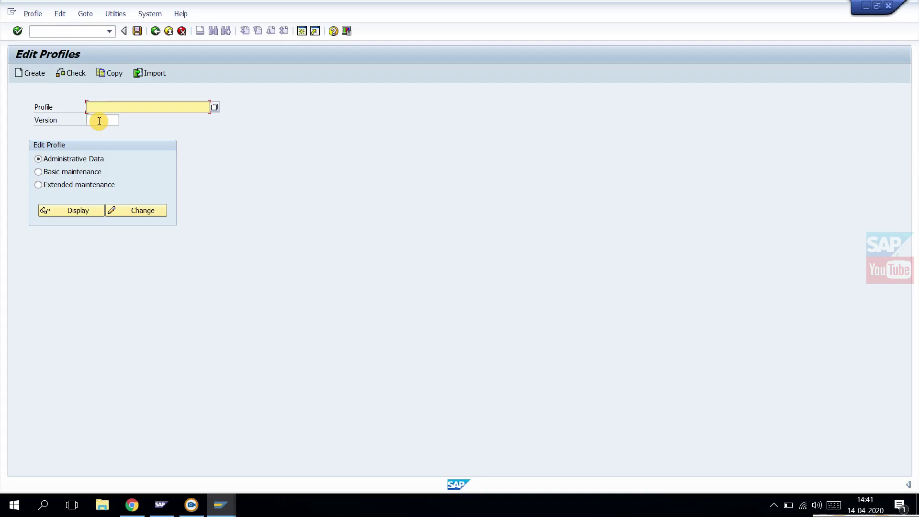
left_click(155, 31)
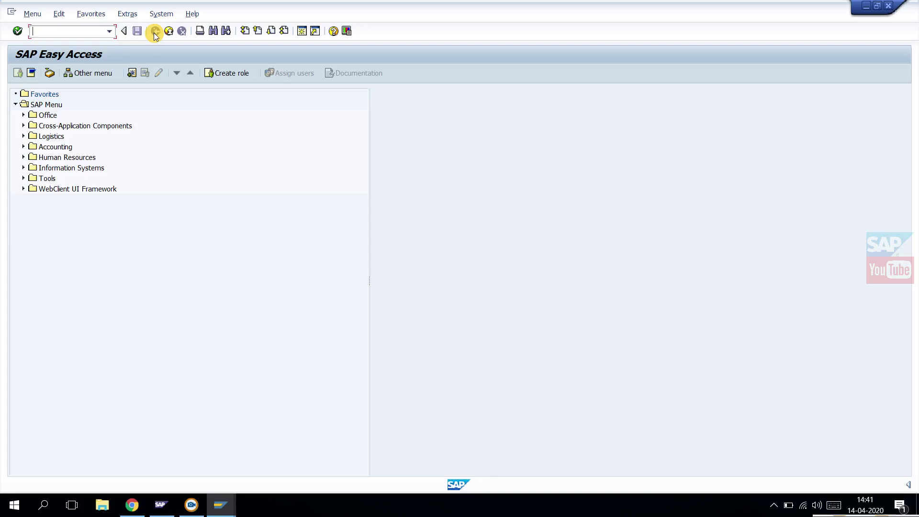
Run SCC4 to review the client list 000, 001 and 066
type("sccc")
key("BackSpace")
key("BackSpace")
type("c4")
key("Return")
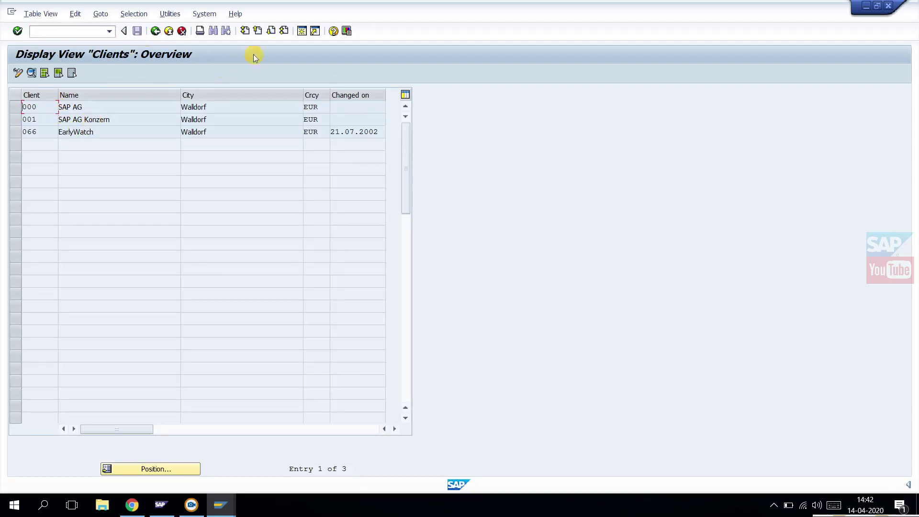
In a second session, open the SE16 selection screen for table T000
left_click(299, 34)
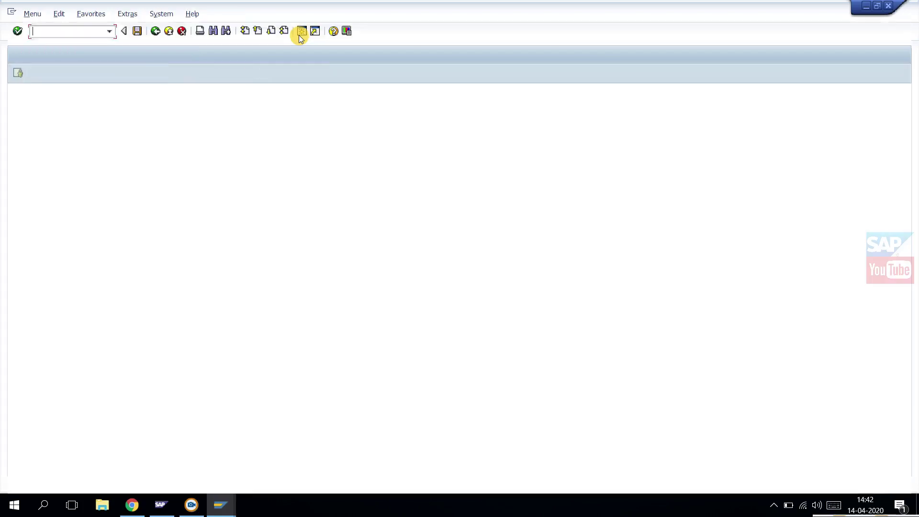
type("se16")
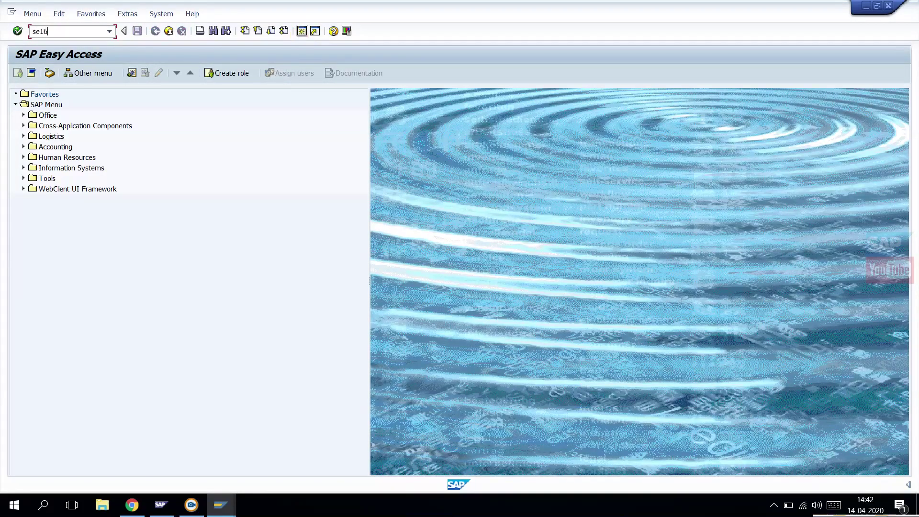
key("Return")
type("t")
key("Down")
key("Return")
key("Return")
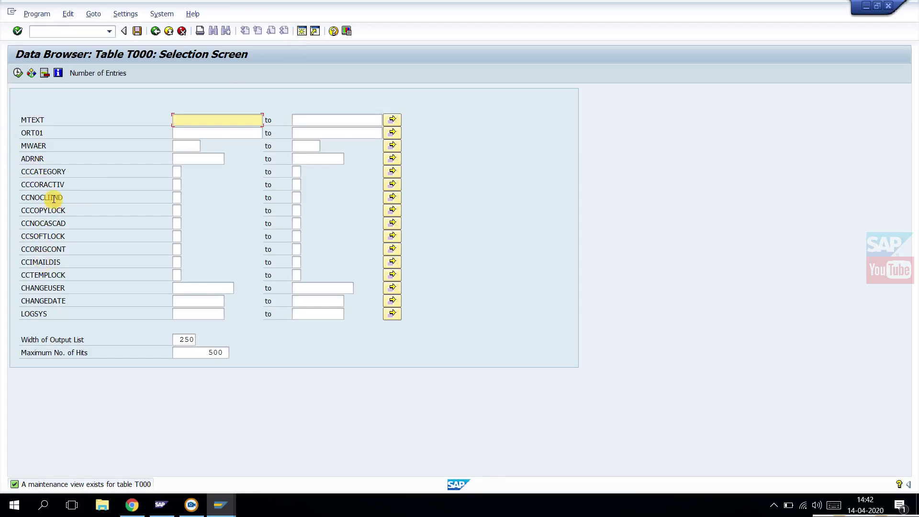
Set the Data Browser user parameters to Field Label and ALV Grid display
left_click(129, 15)
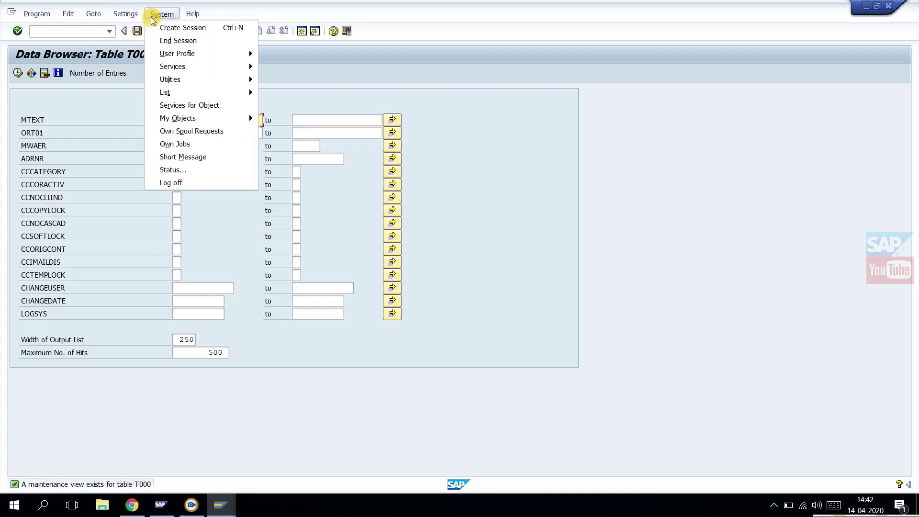
left_click(132, 39)
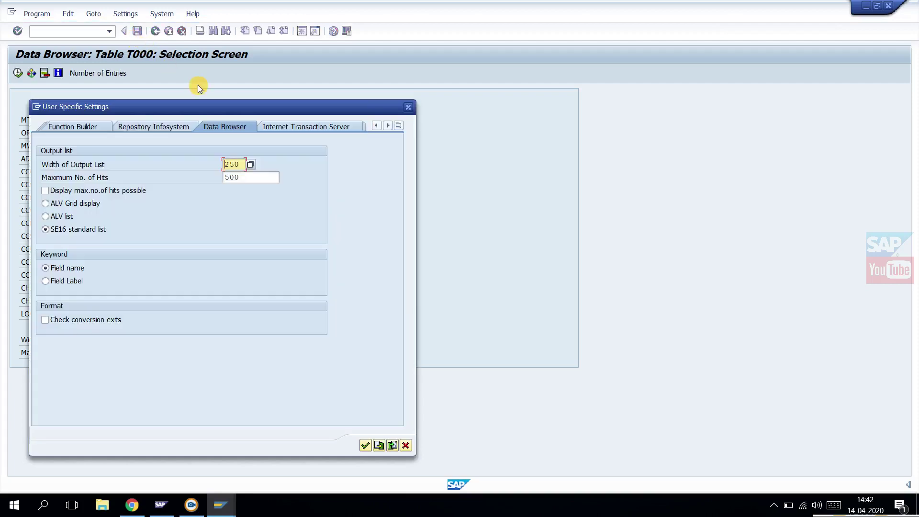
left_click(46, 280)
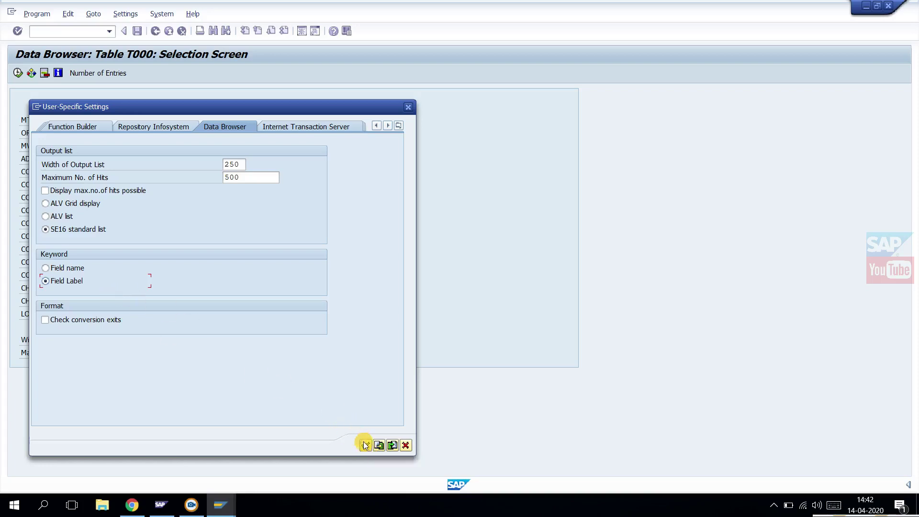
left_click(59, 204)
left_click(365, 445)
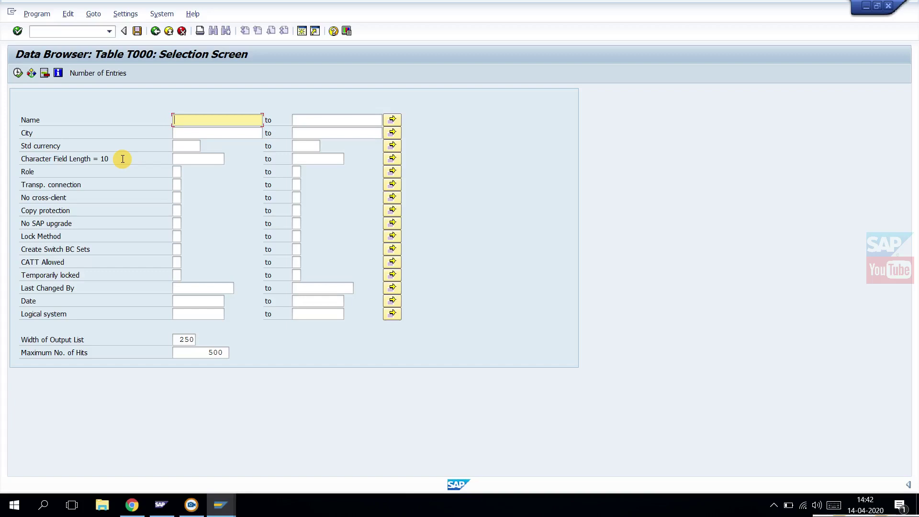
Execute T000 to list its three clients, then back out to the Data Browser initial screen
left_click(18, 73)
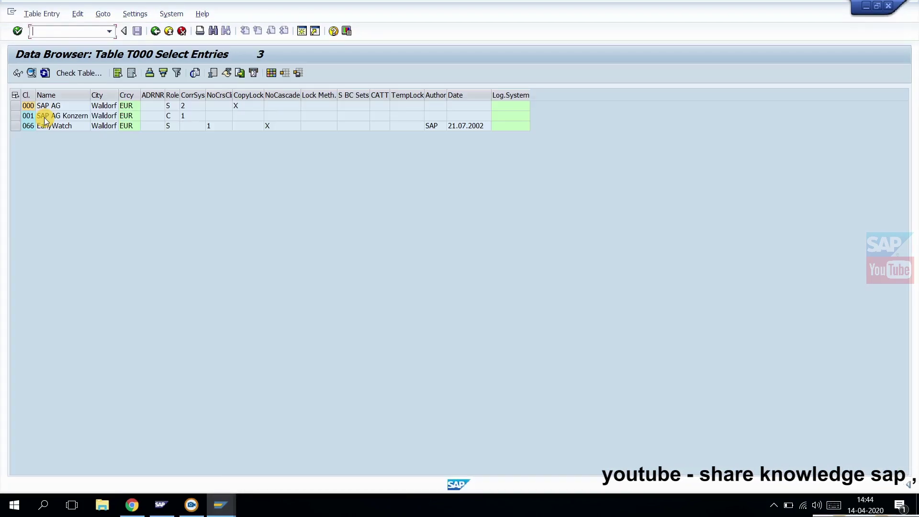
left_click(152, 34)
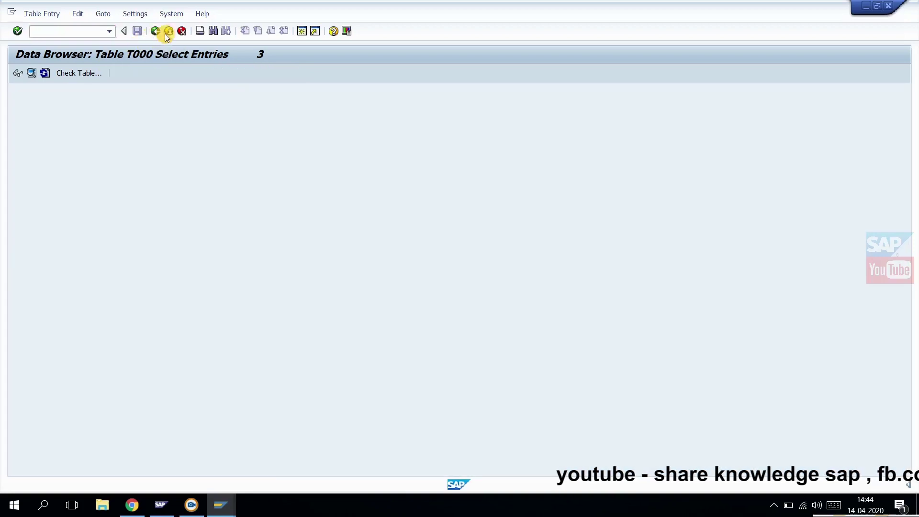
left_click(170, 31)
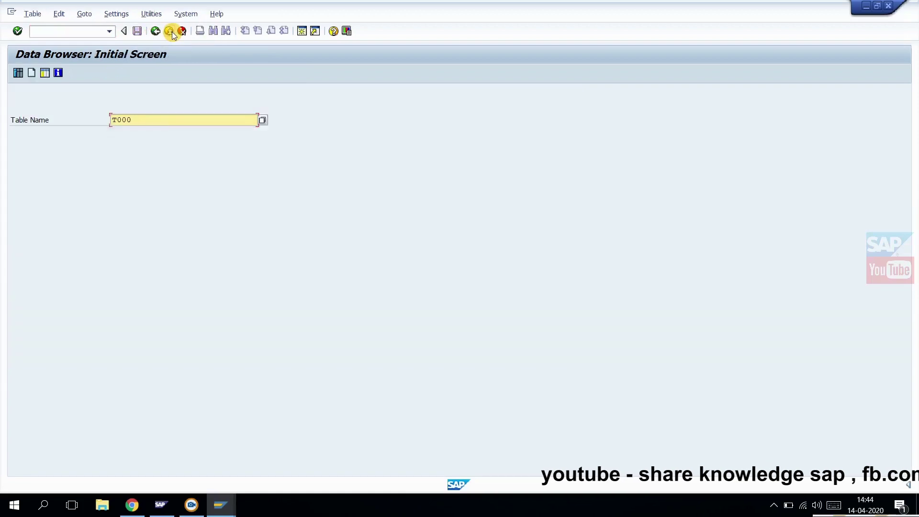
Exit the Data Browser and close the SCC4 client overview
left_click(169, 32)
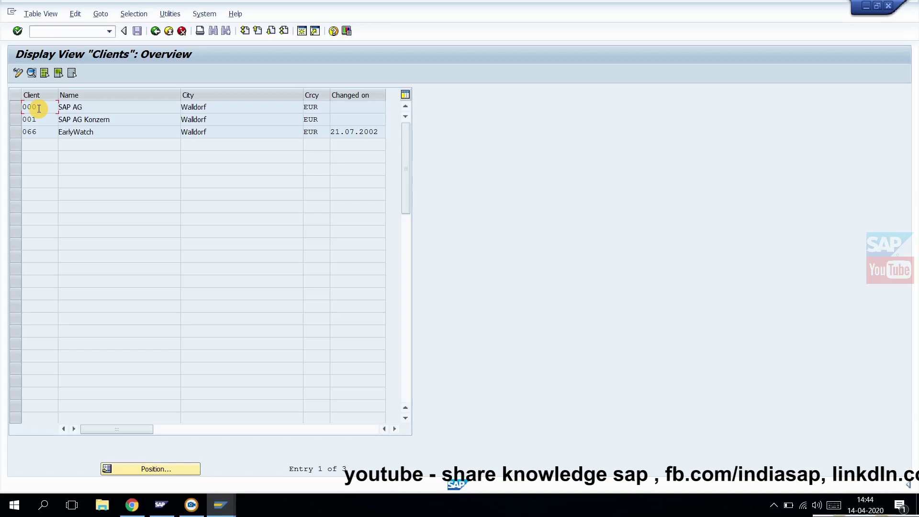
left_click(168, 31)
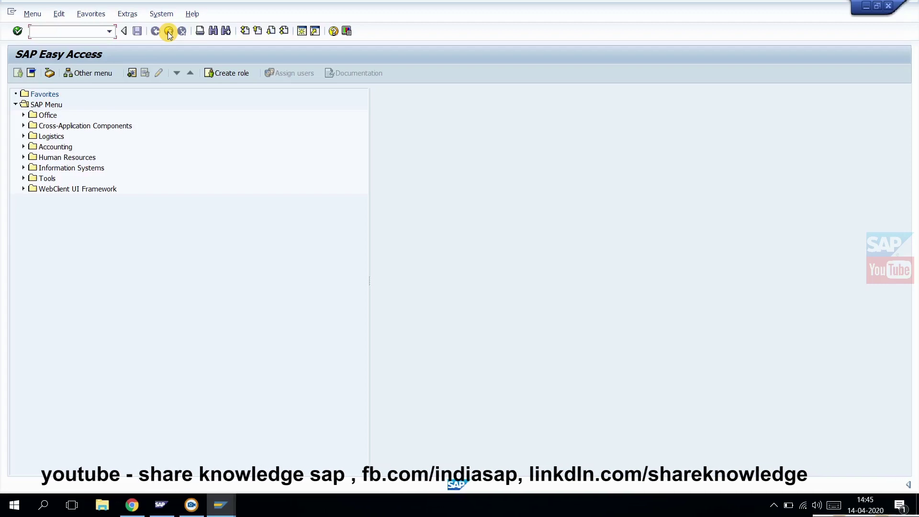
In SGEN, choose to generate all objects for every software component, selecting all components
type("sgen")
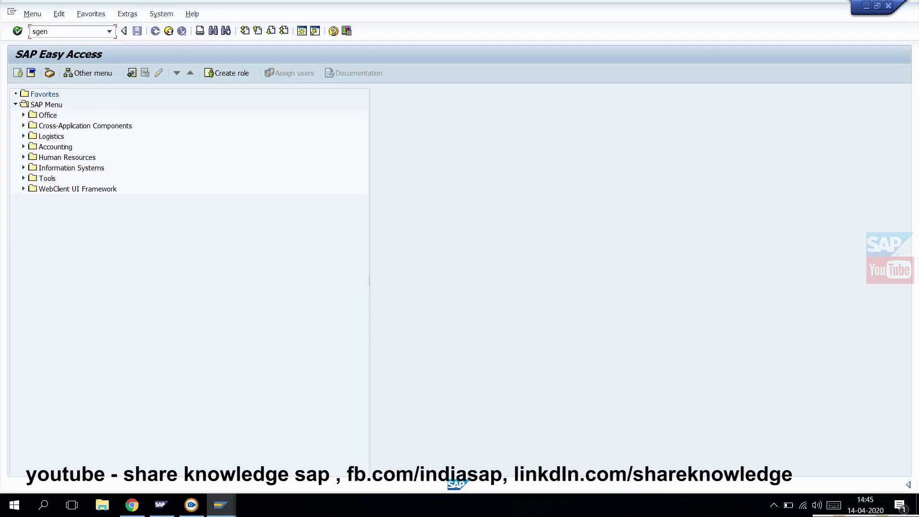
key("Return")
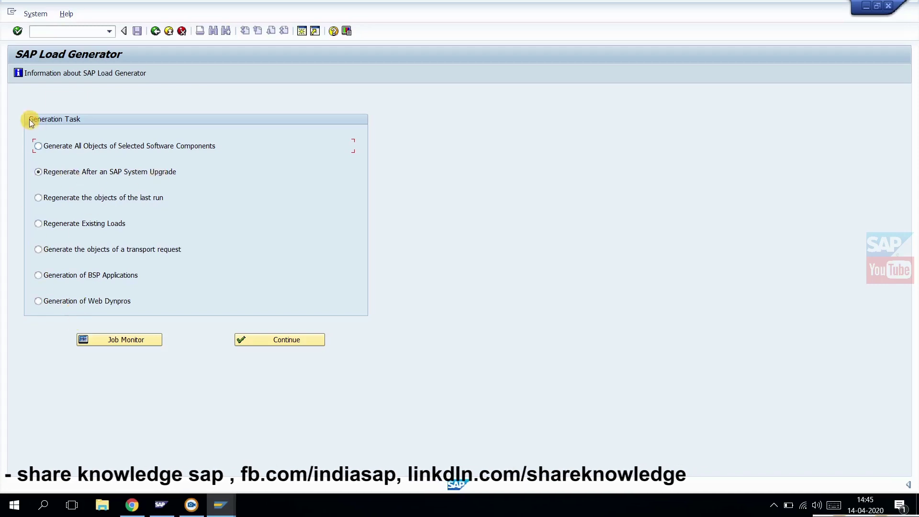
left_click(38, 144)
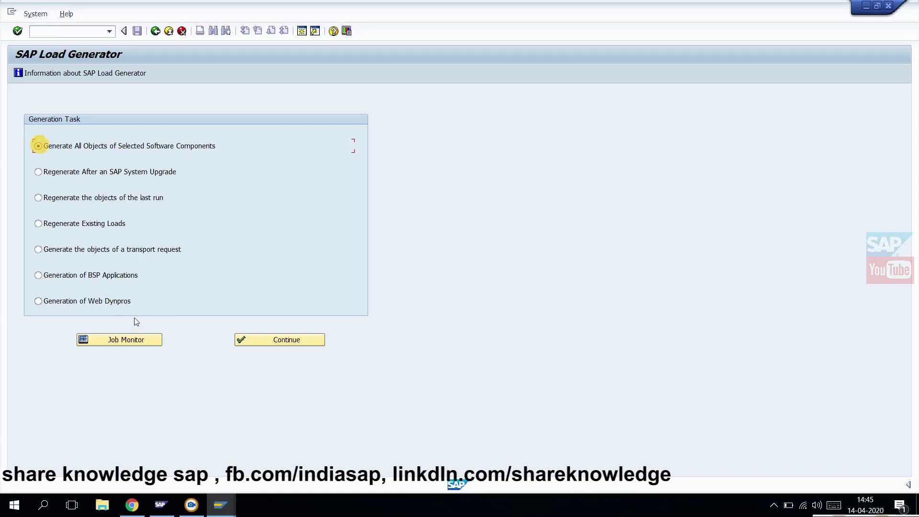
left_click(297, 340)
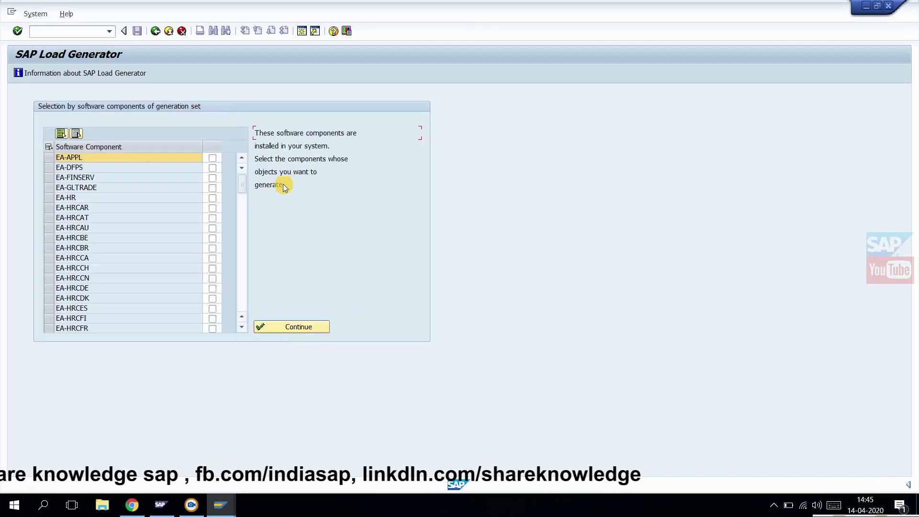
left_click(61, 134)
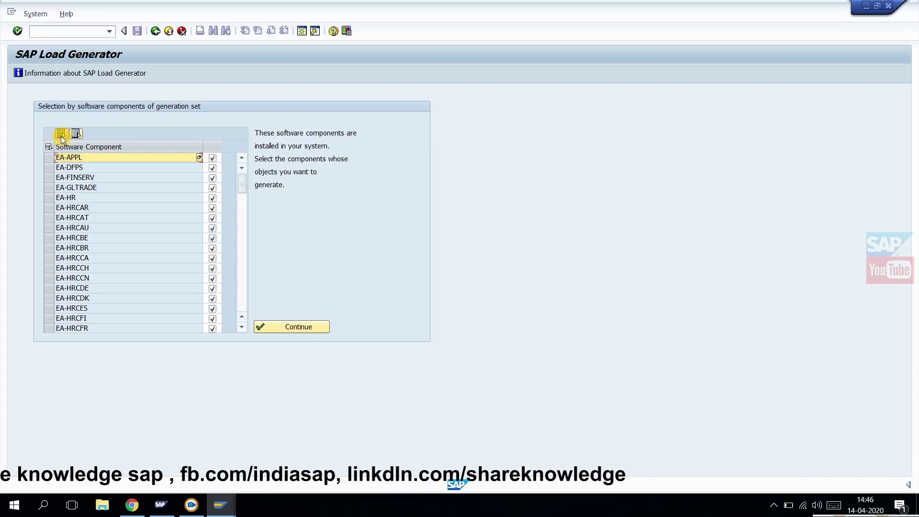
left_click(289, 330)
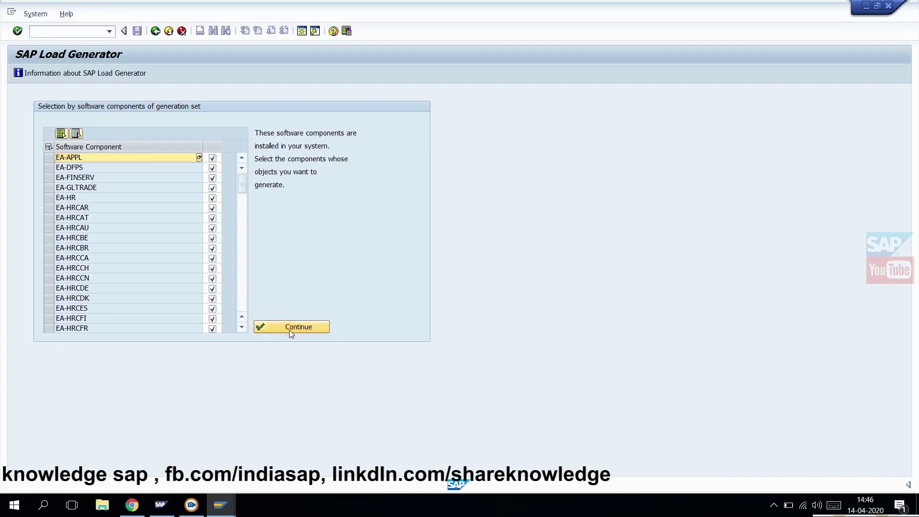
left_click(296, 328)
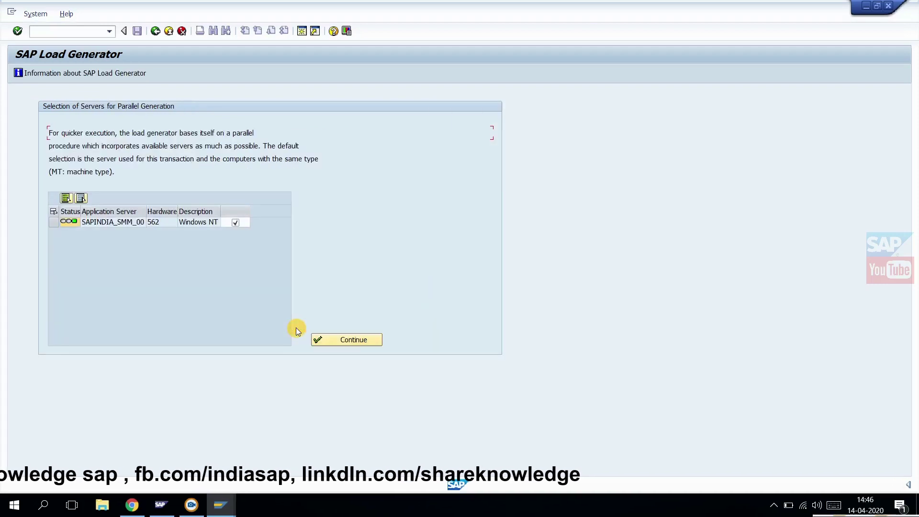
Keep SAPINDIA_SMM_00 as the only server for parallel generation and continue
left_click(352, 337)
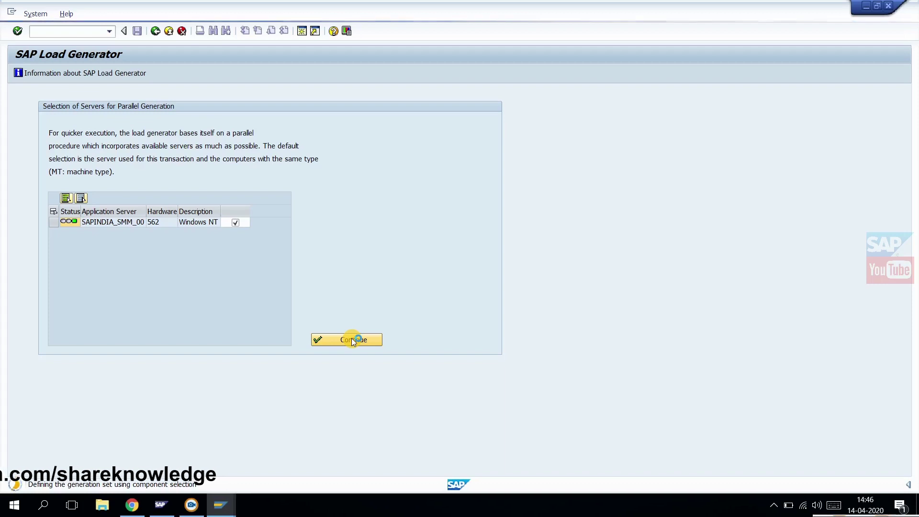
In a new session, review the temporary licence valid to 13.07.2020 via SLICENSE, then return to the Load Generator
left_click(12, 12)
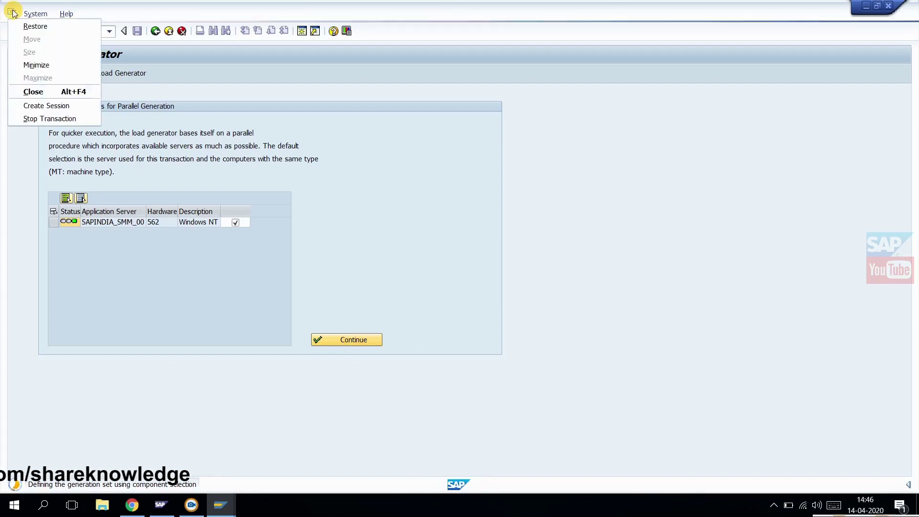
left_click(42, 105)
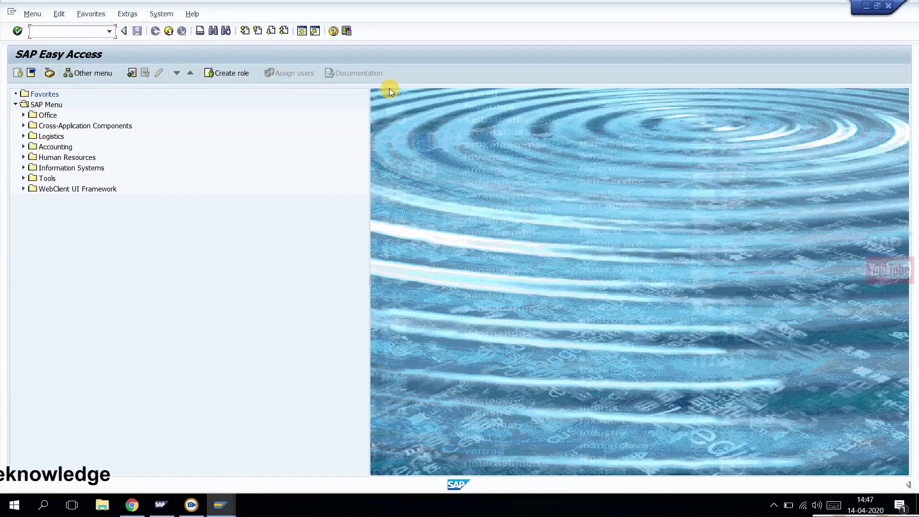
type("slicense")
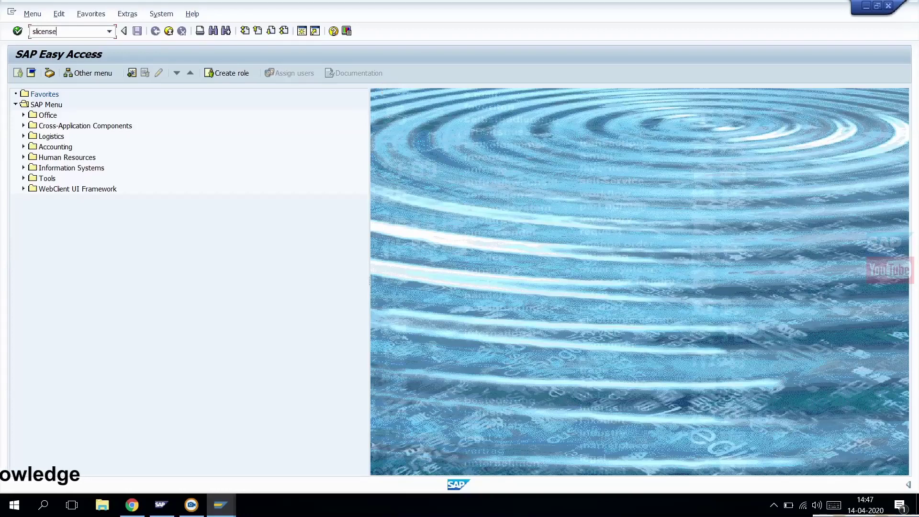
key("Return")
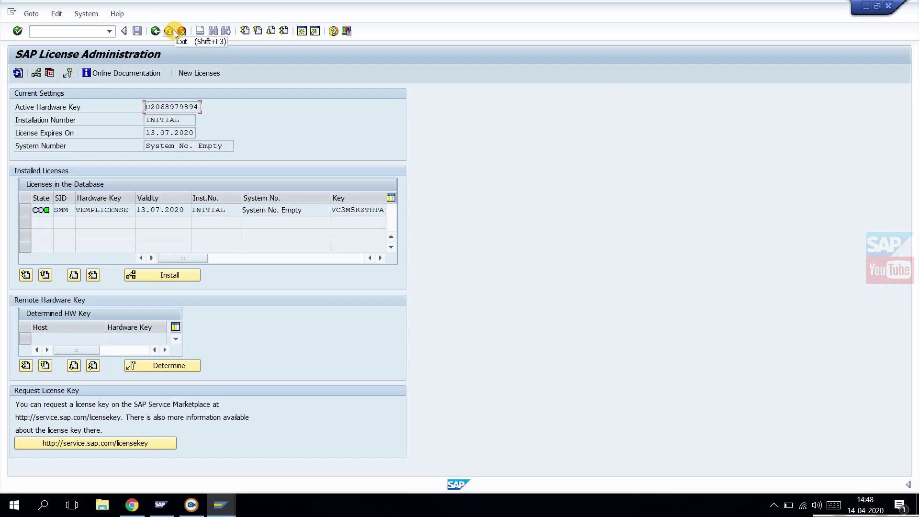
key("alt+Tab")
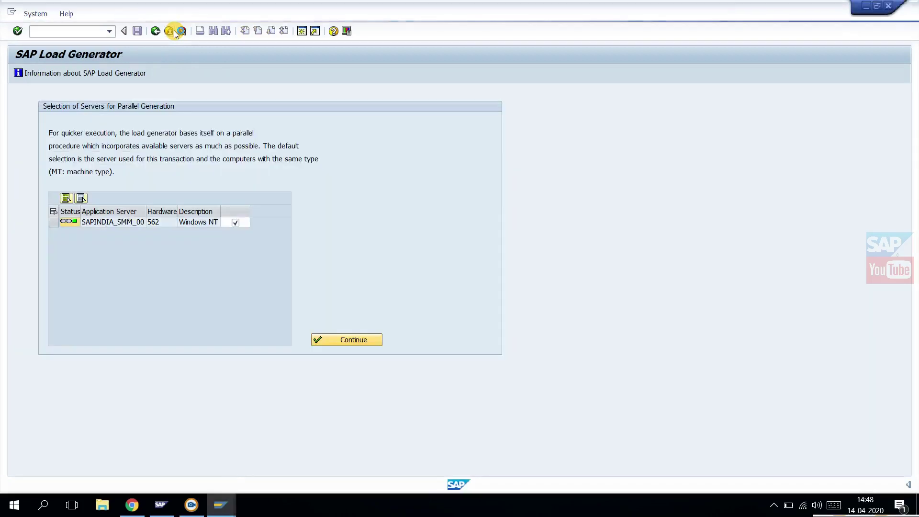